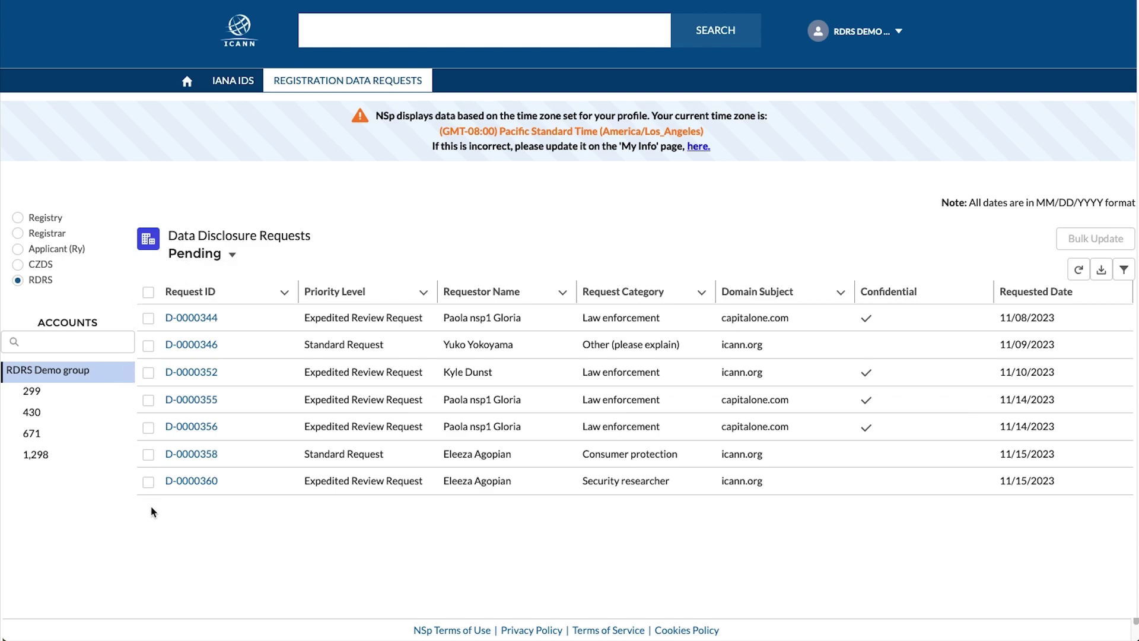
Select pending requests D-0000344 and D-0000355 and open them in Bulk Update
click(149, 319)
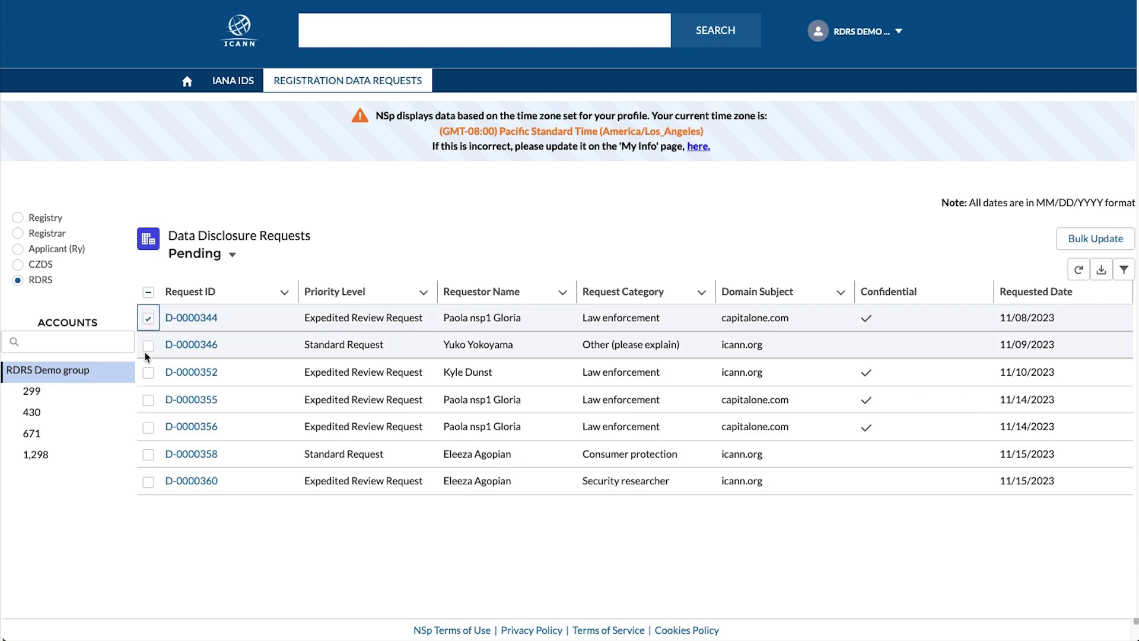
click(148, 401)
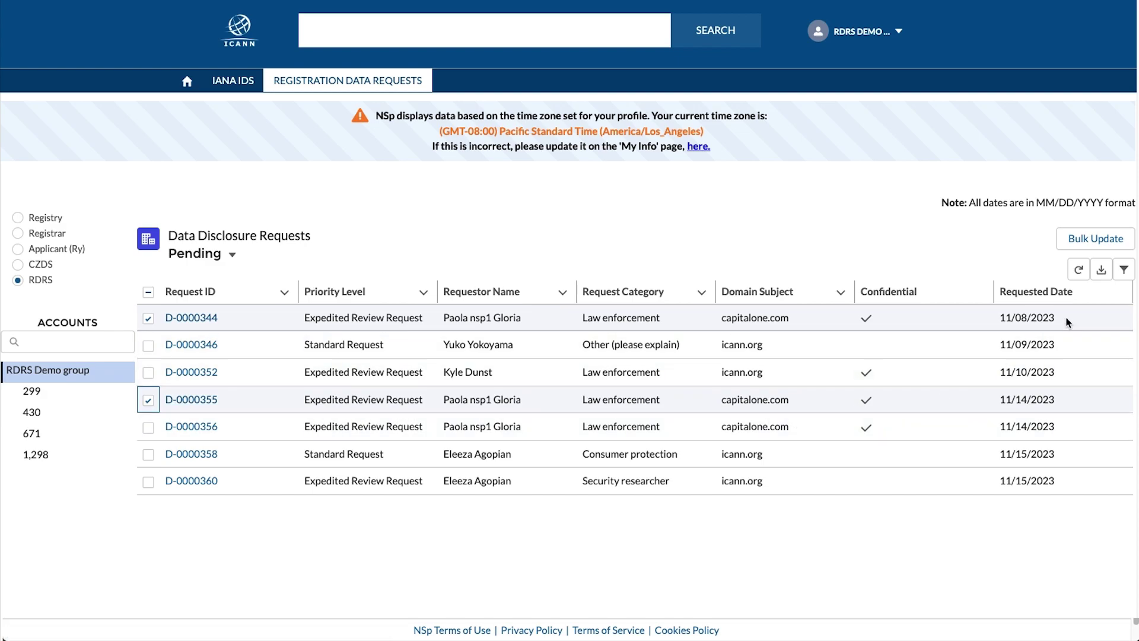
click(1096, 248)
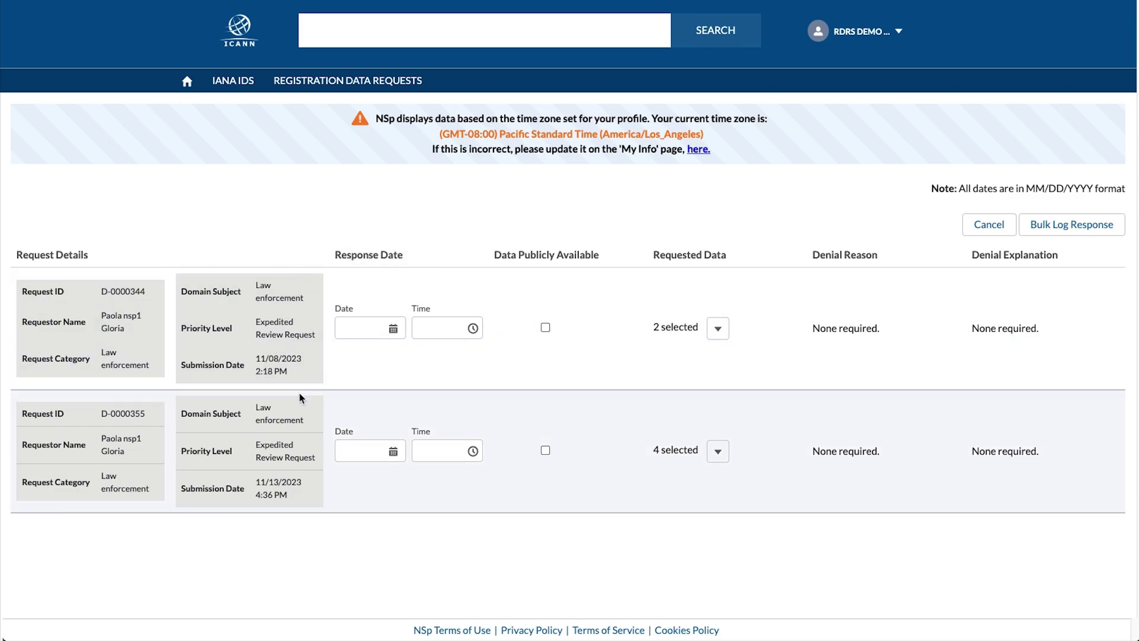
Date D-0000344's response November 15 and stop disclosing its Registry Registrant ID
click(393, 329)
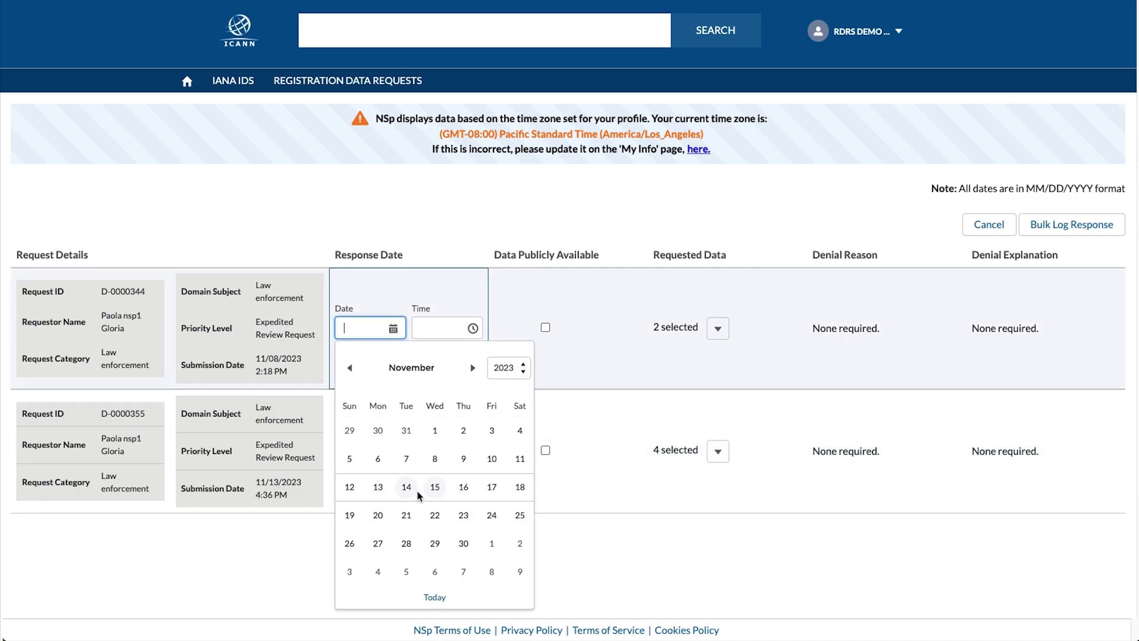
click(434, 486)
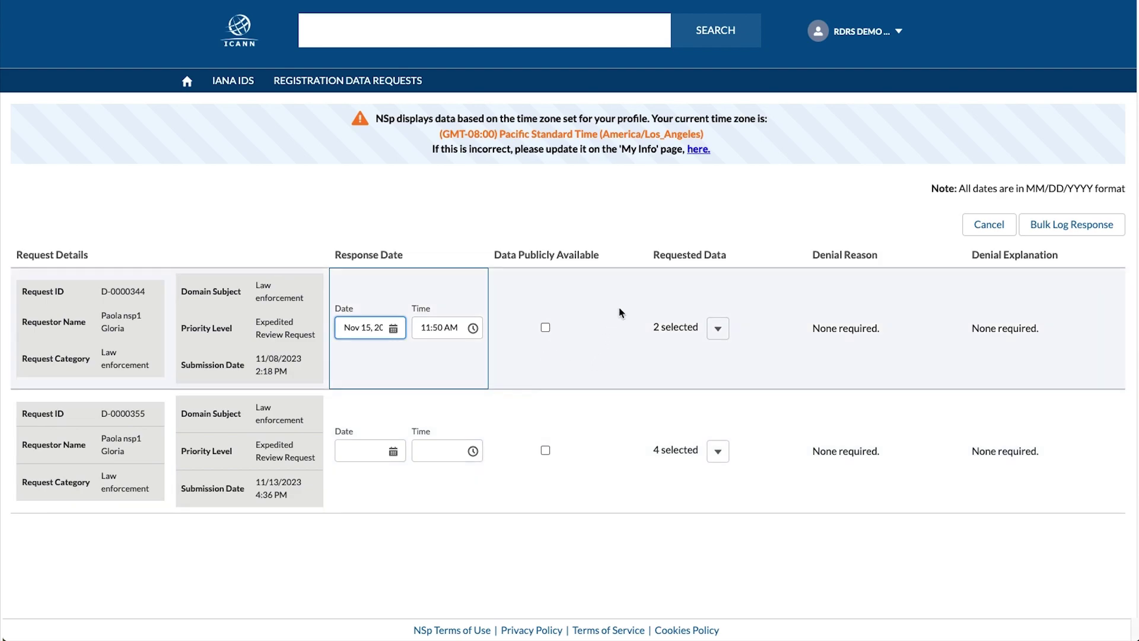
click(718, 328)
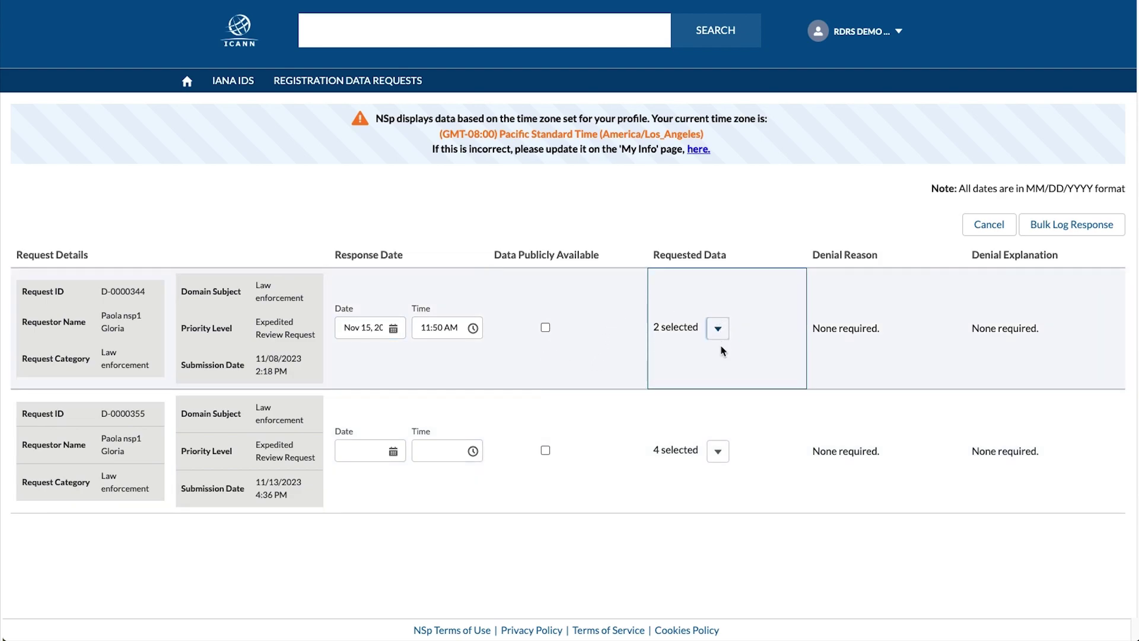
click(605, 329)
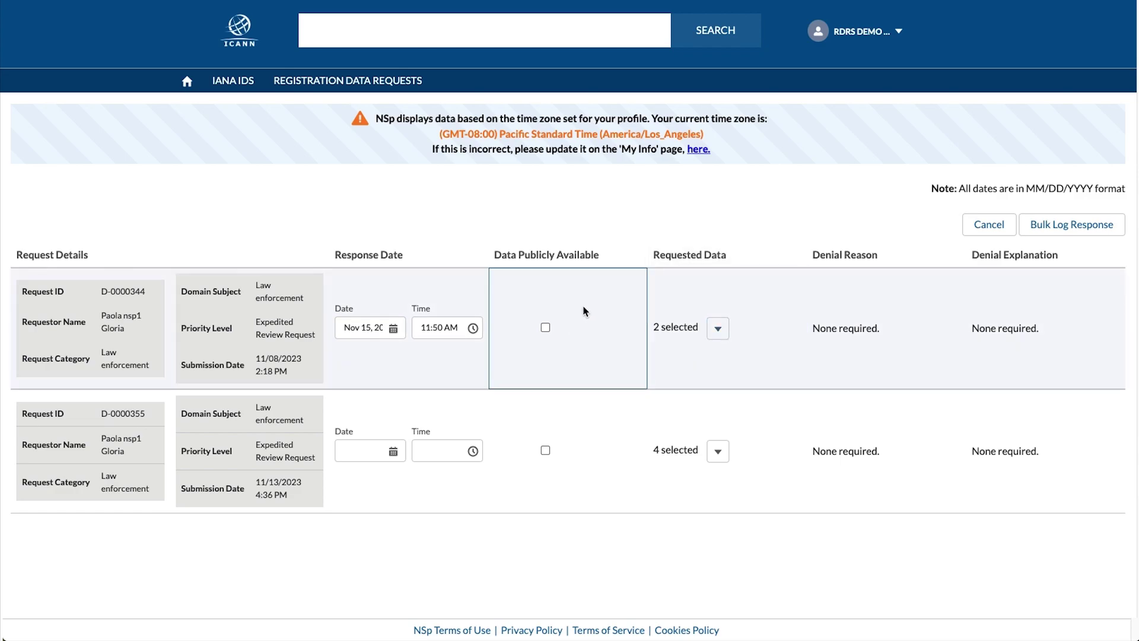
click(545, 328)
click(545, 329)
click(724, 329)
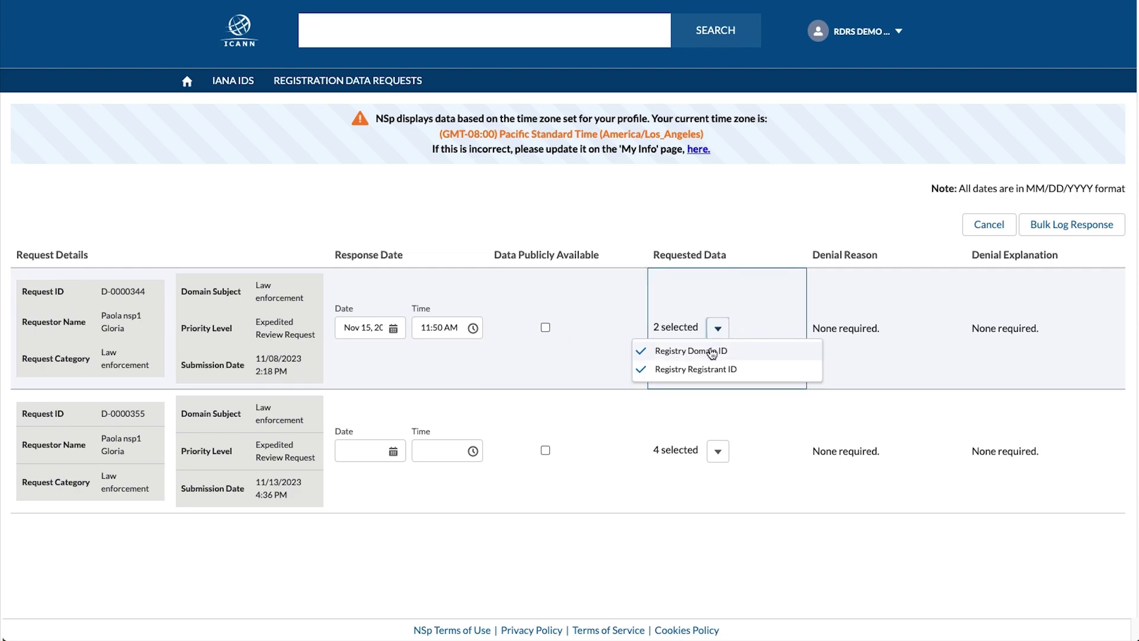
click(709, 369)
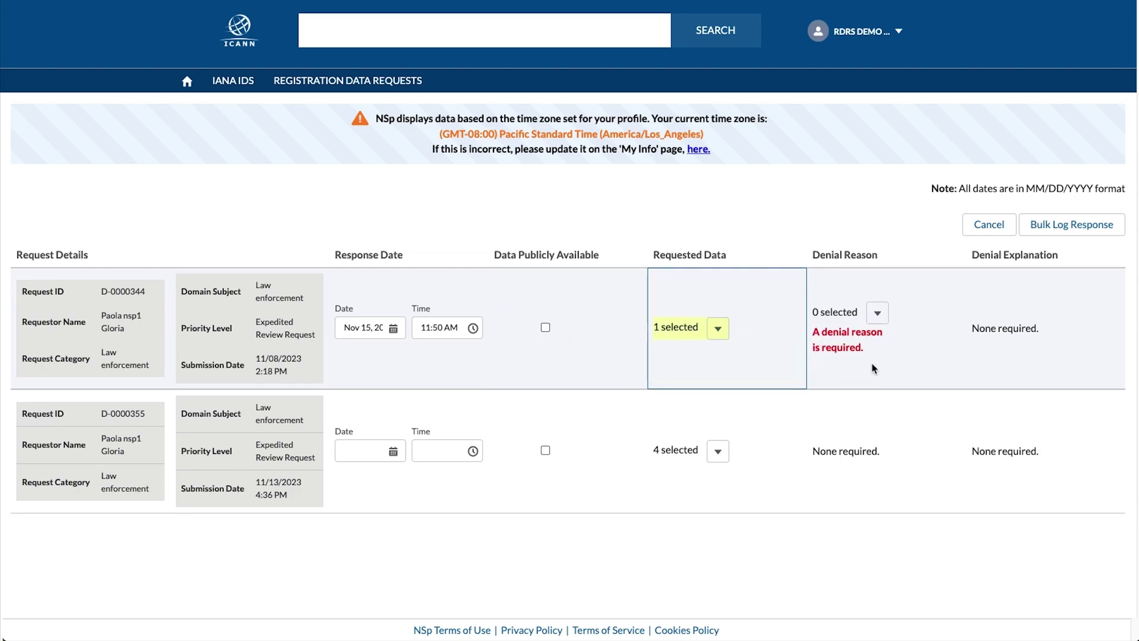
Give D-0000344 the other-corrective-action and incomplete-request denial reasons; date D-0000355 November 15
click(877, 310)
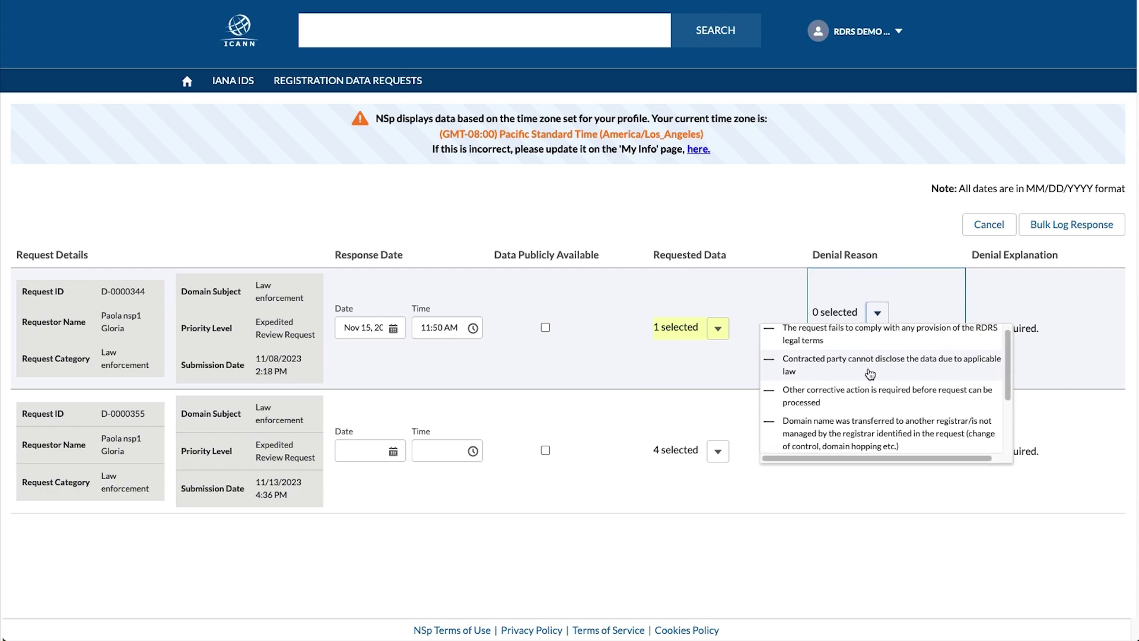
click(869, 392)
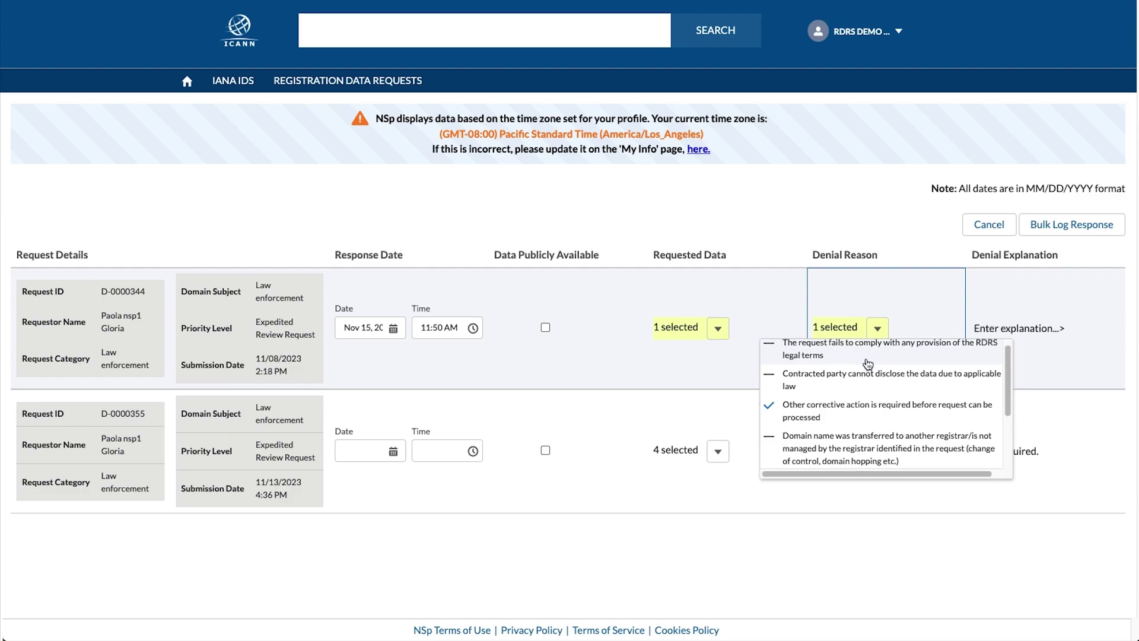
scroll(857, 427, down, 3)
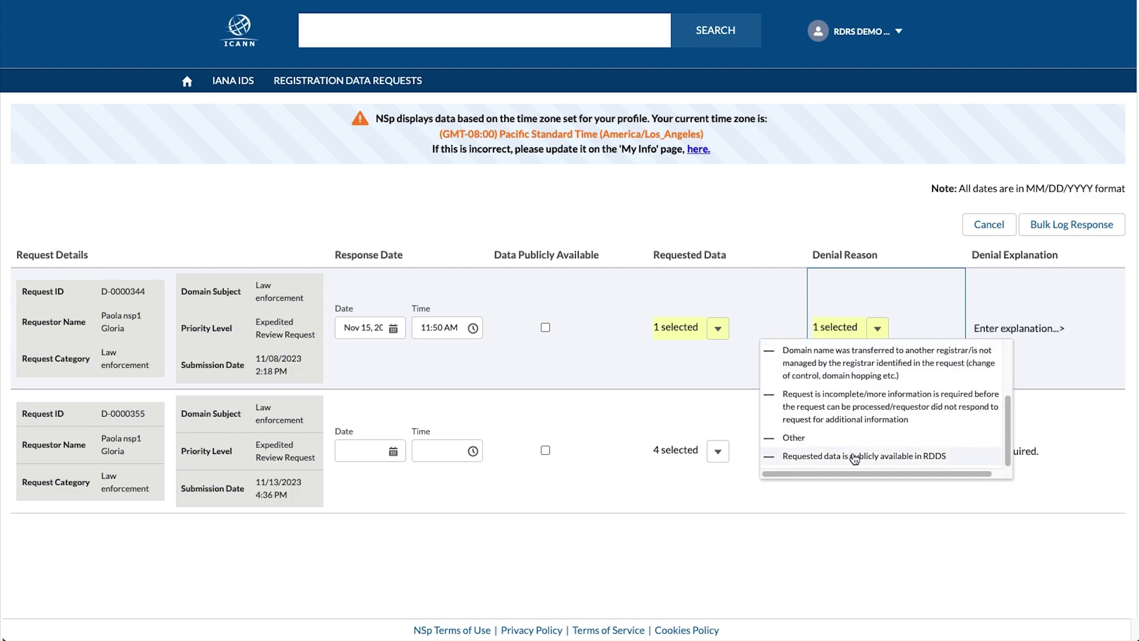
click(854, 409)
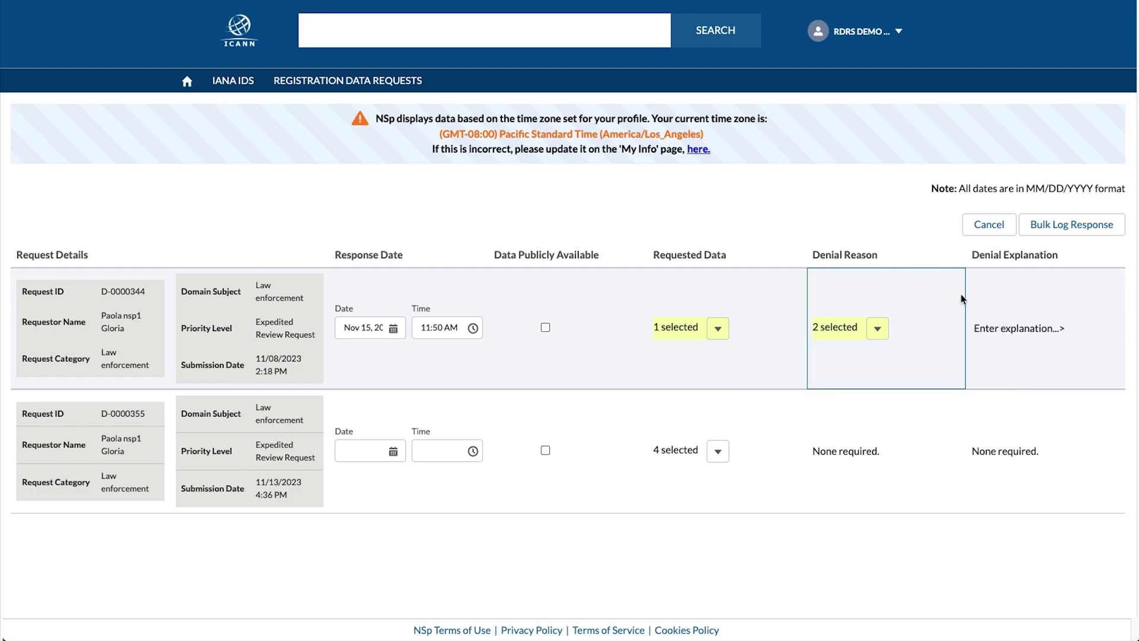
click(1014, 280)
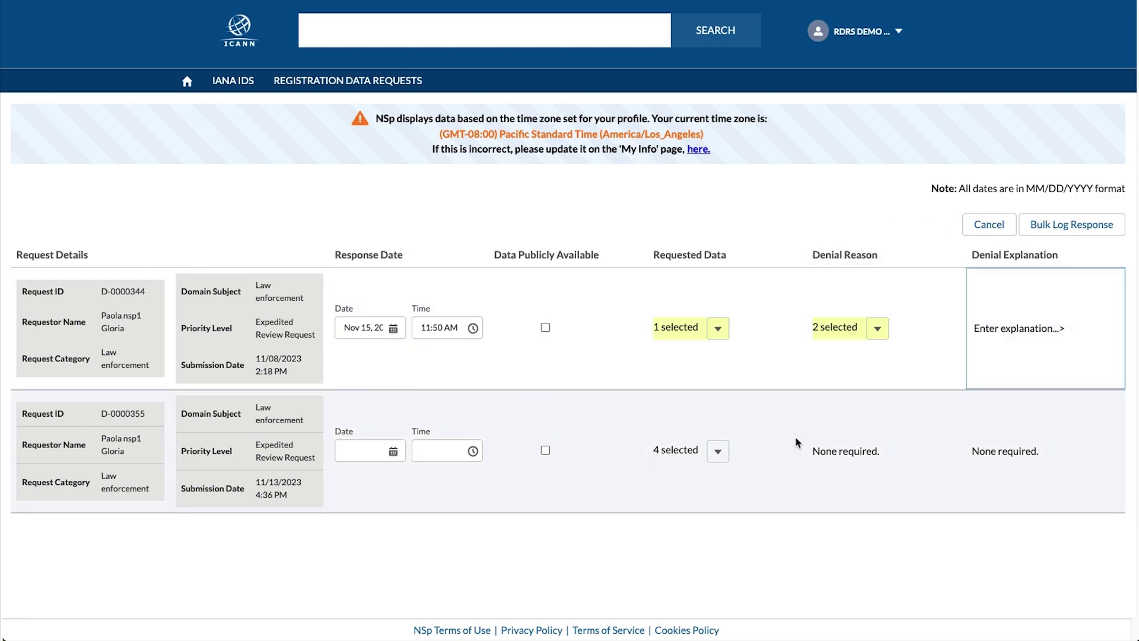
click(391, 452)
click(436, 316)
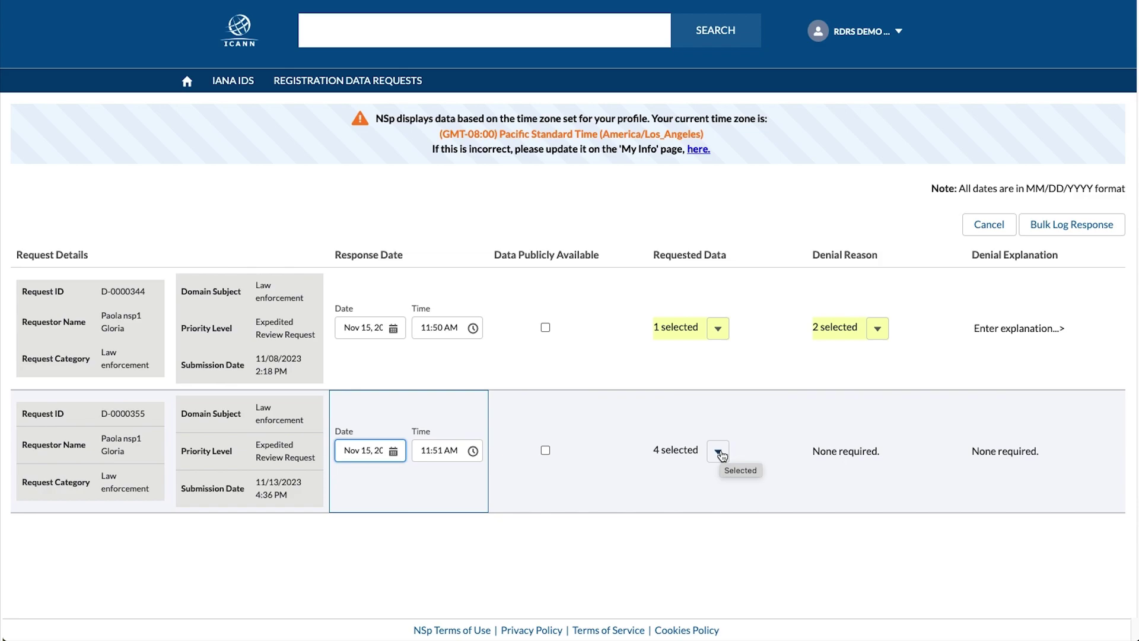
Remove Registrant Name from D-0000355's requested data items
click(718, 452)
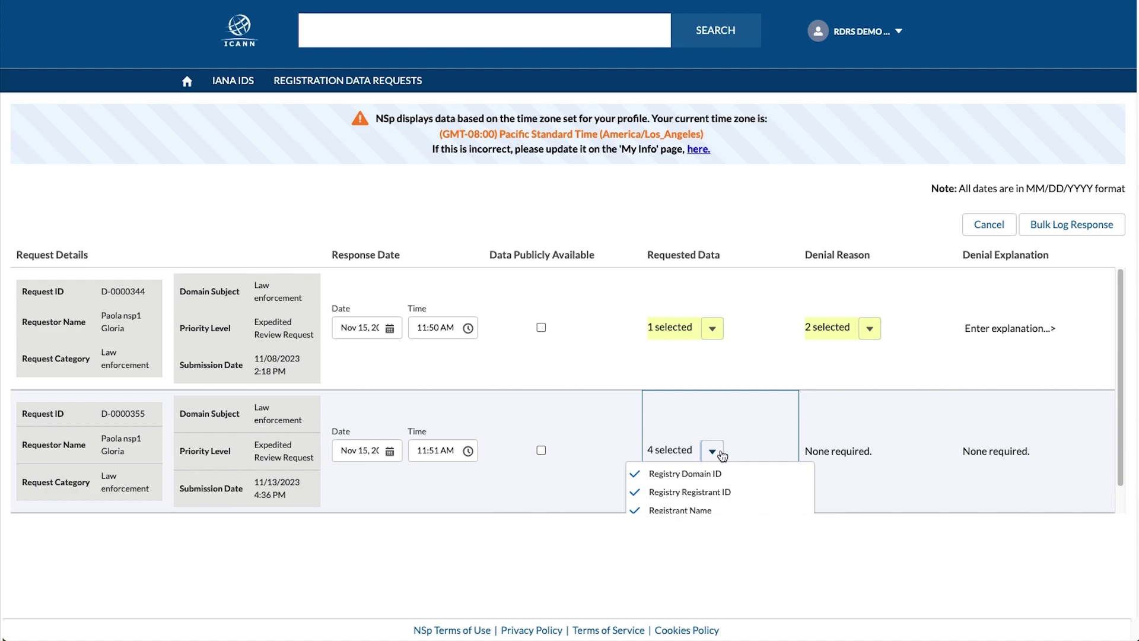
click(715, 520)
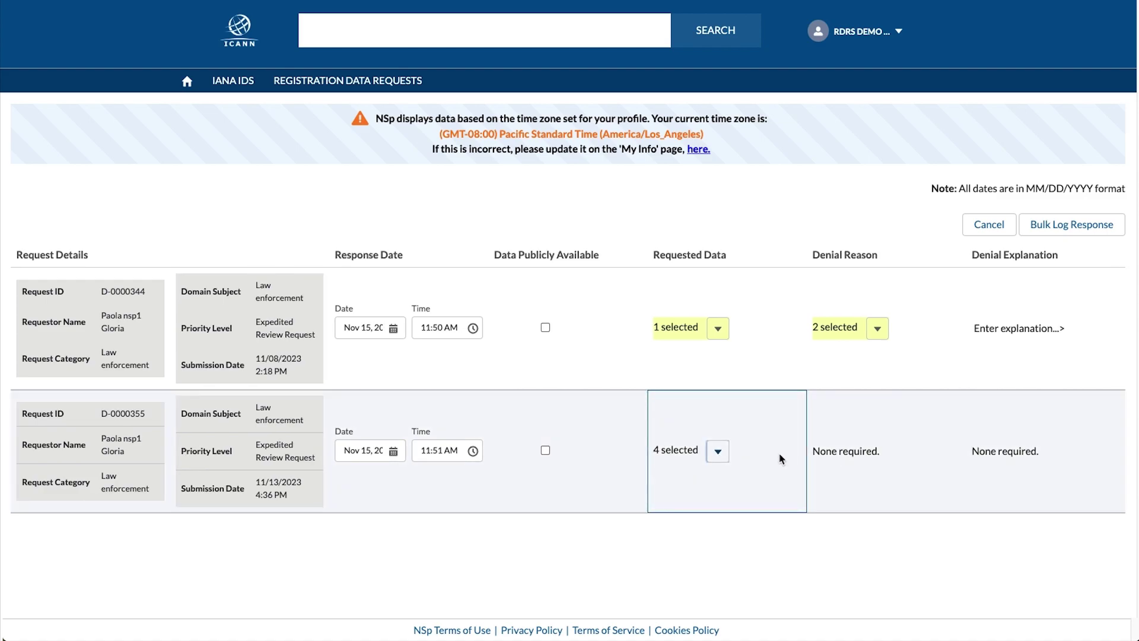
click(721, 452)
click(697, 509)
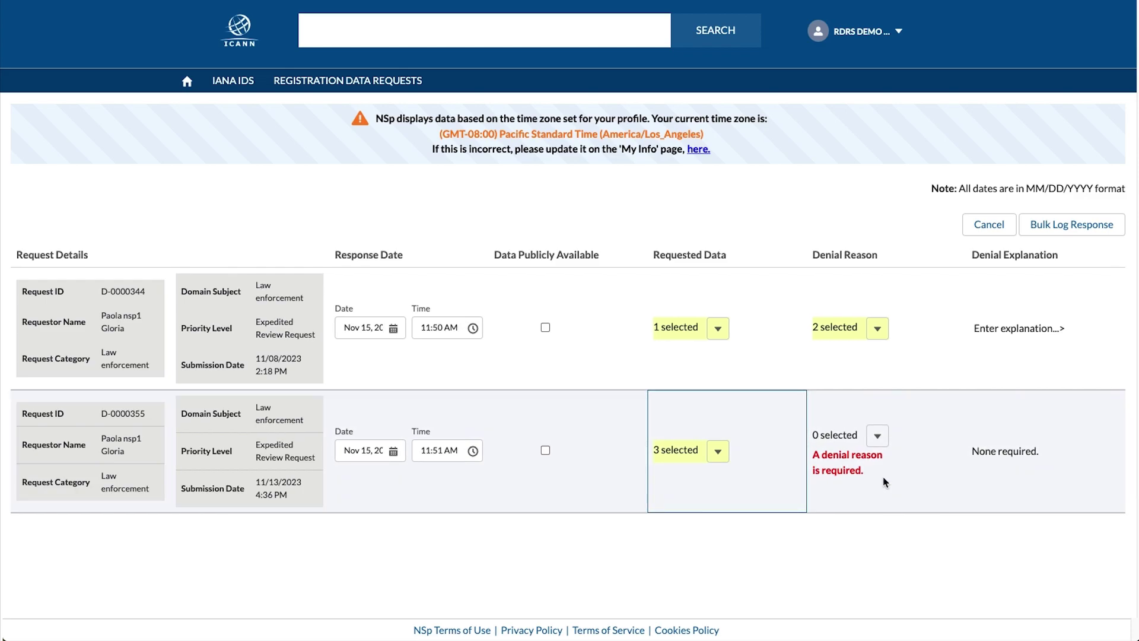
Set D-0000355's denial reason to Other
click(877, 437)
scroll(862, 484, down, 3)
scroll(860, 494, down, 5)
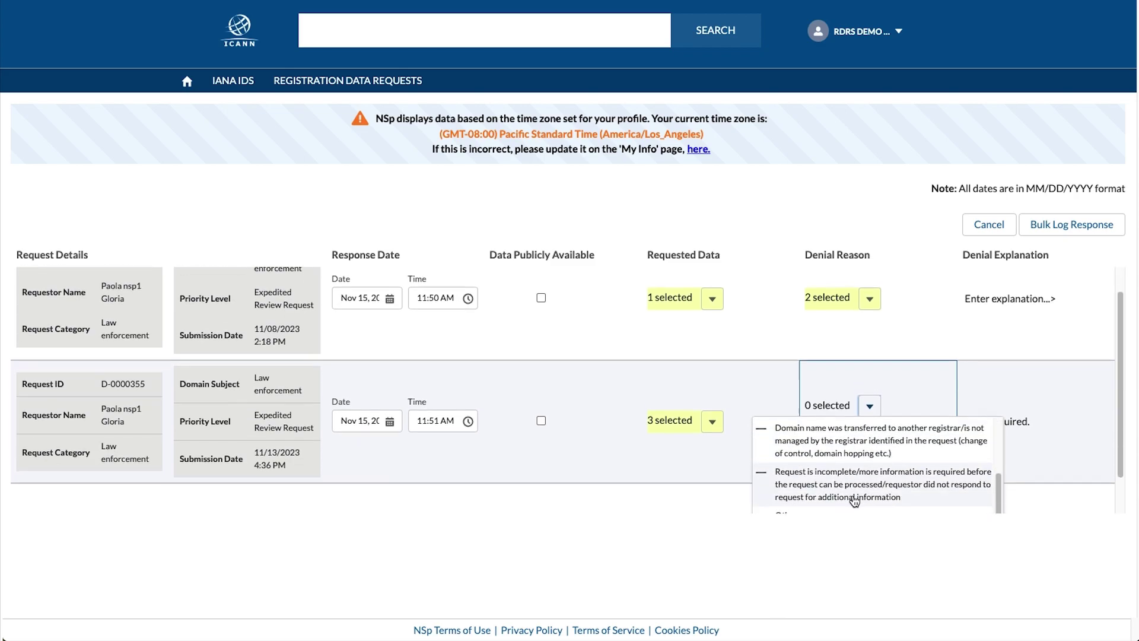
click(807, 478)
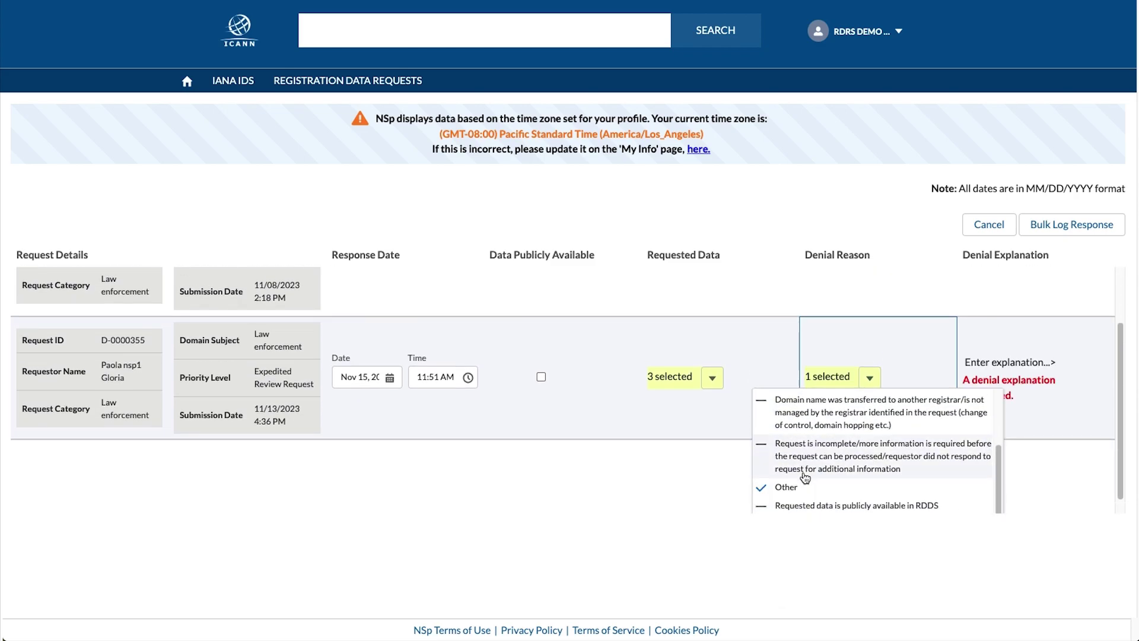
click(1084, 472)
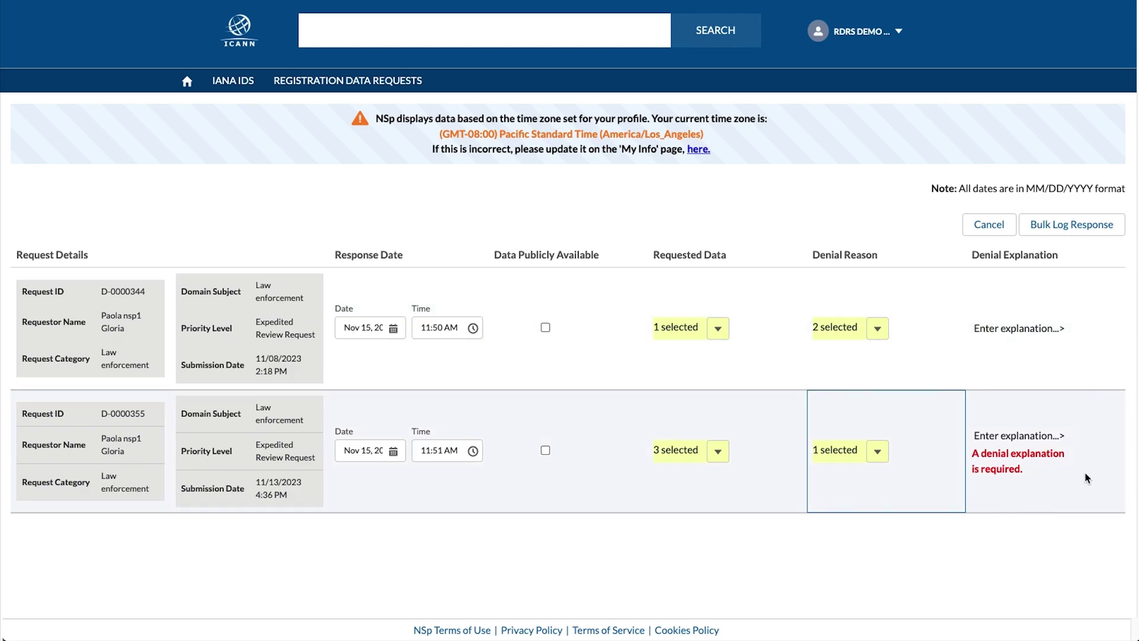
click(1056, 435)
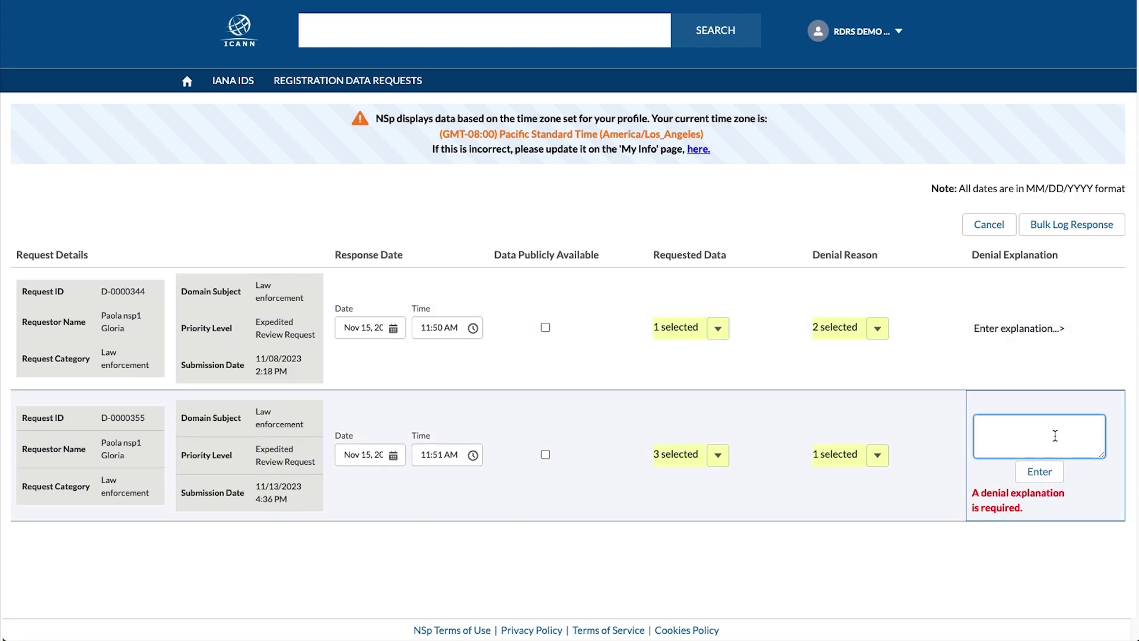
Enter 'Because!' as D-0000355's denial explanation
text(Because!)
click(877, 475)
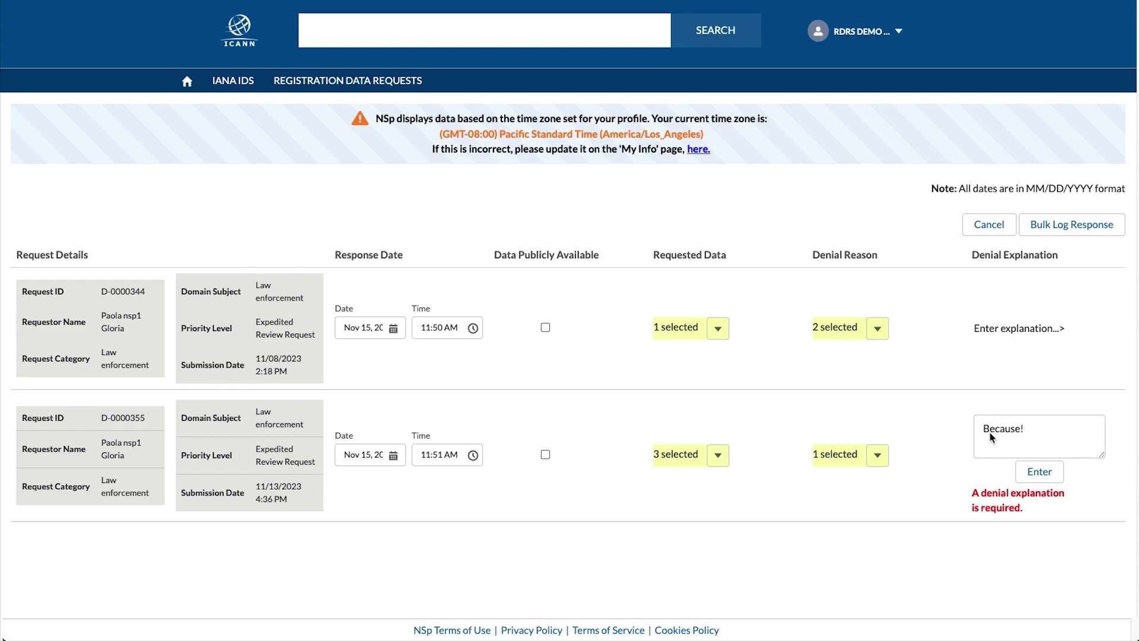
click(1038, 471)
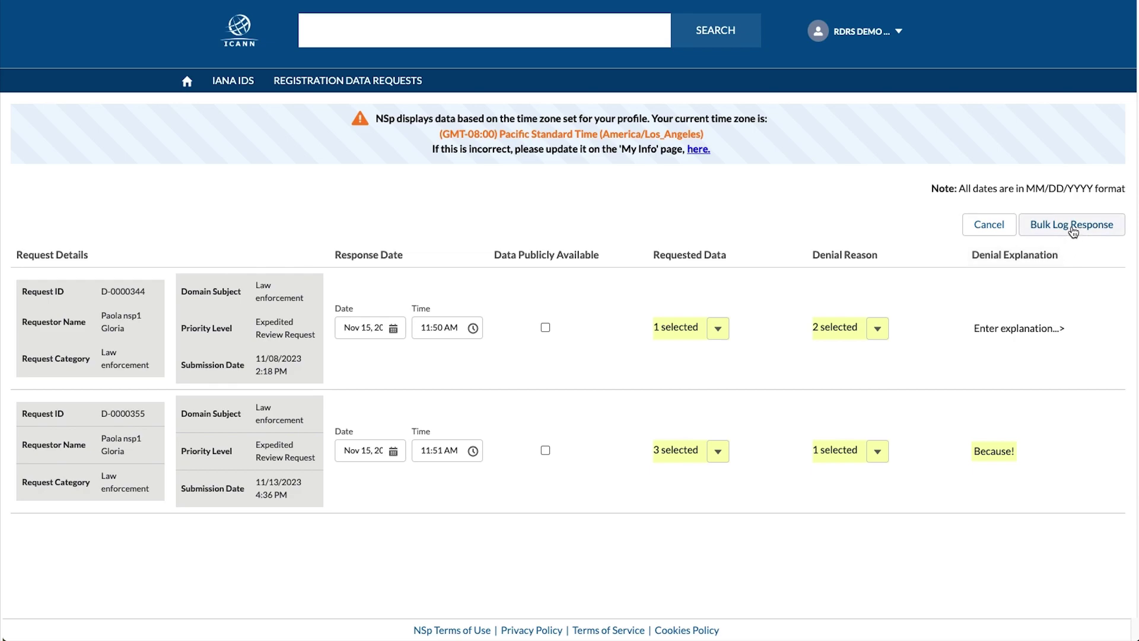
Submit the Bulk Log Response for D-0000344 and D-0000355
click(1073, 232)
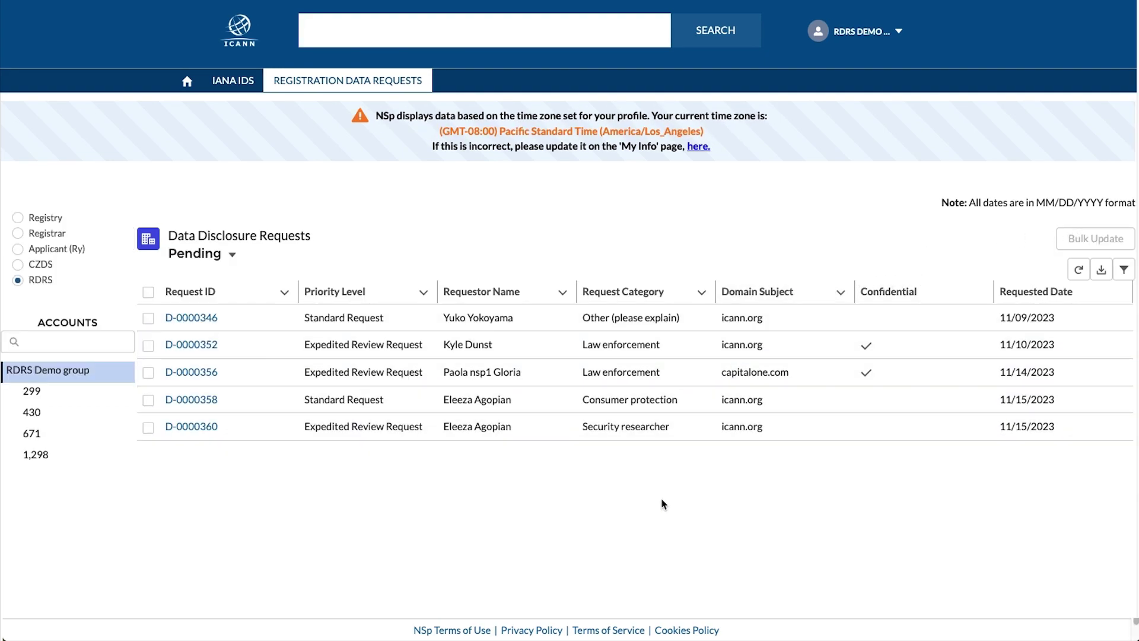
click(231, 254)
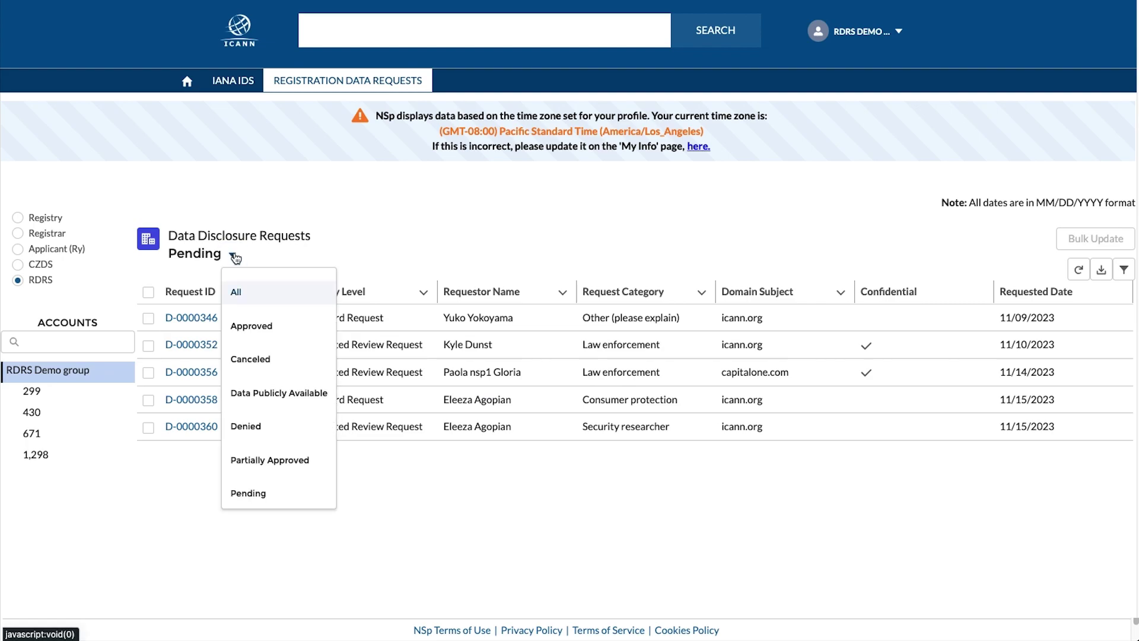
click(249, 303)
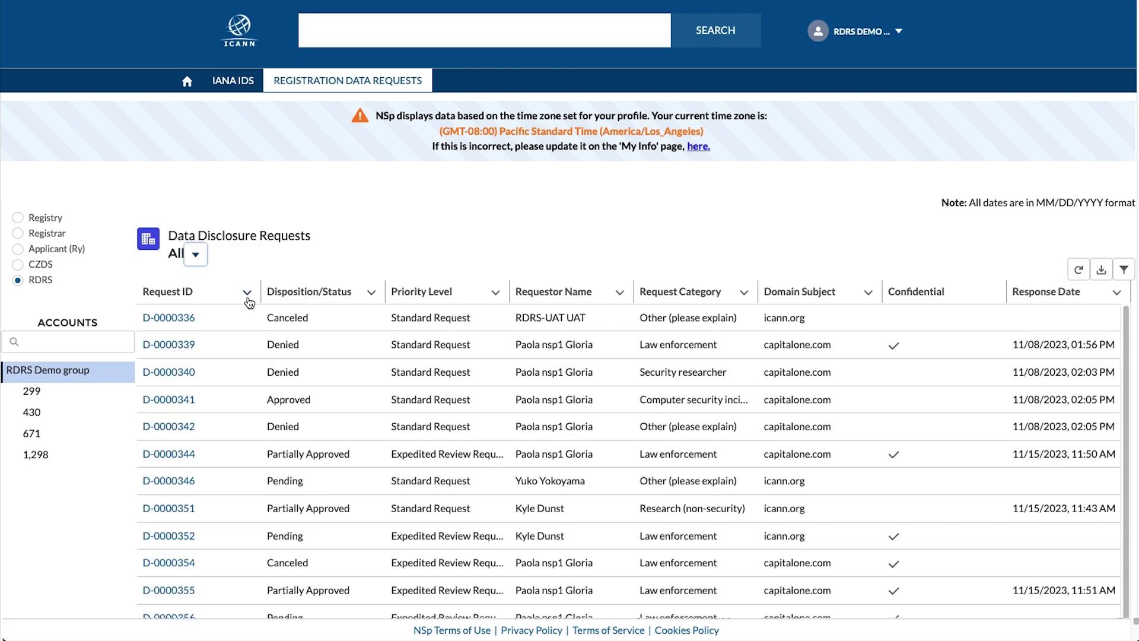
click(196, 254)
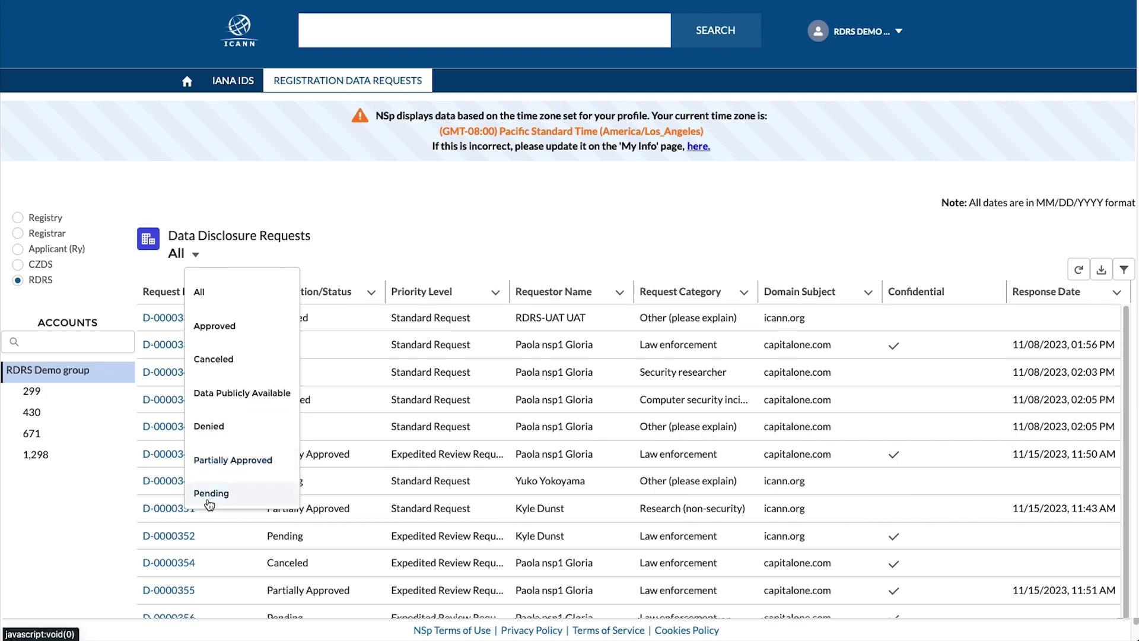
click(206, 495)
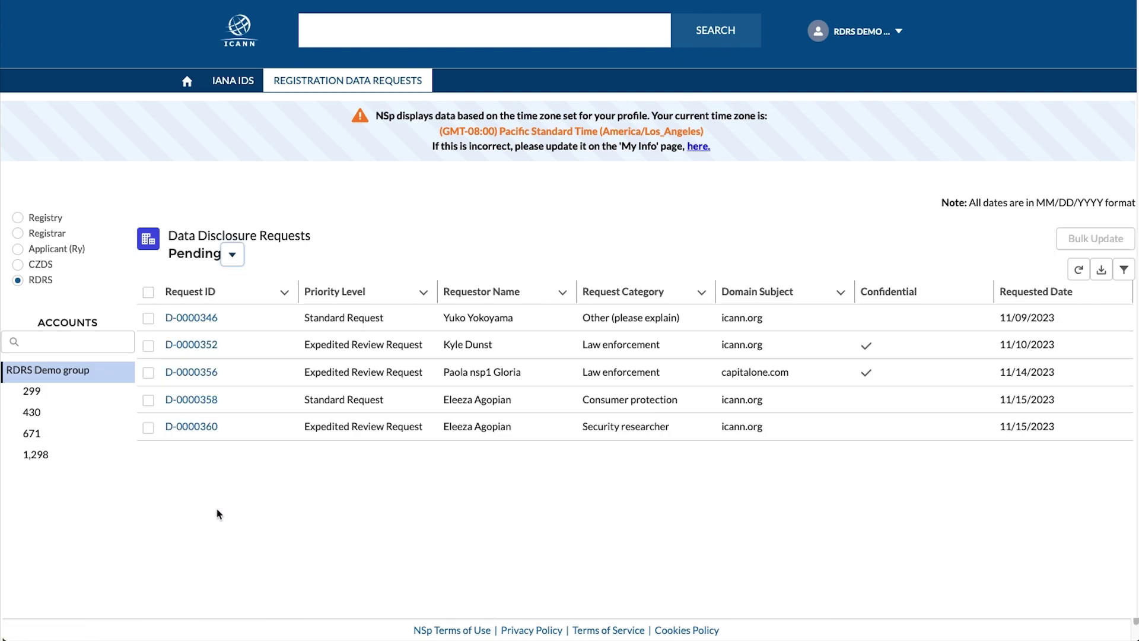